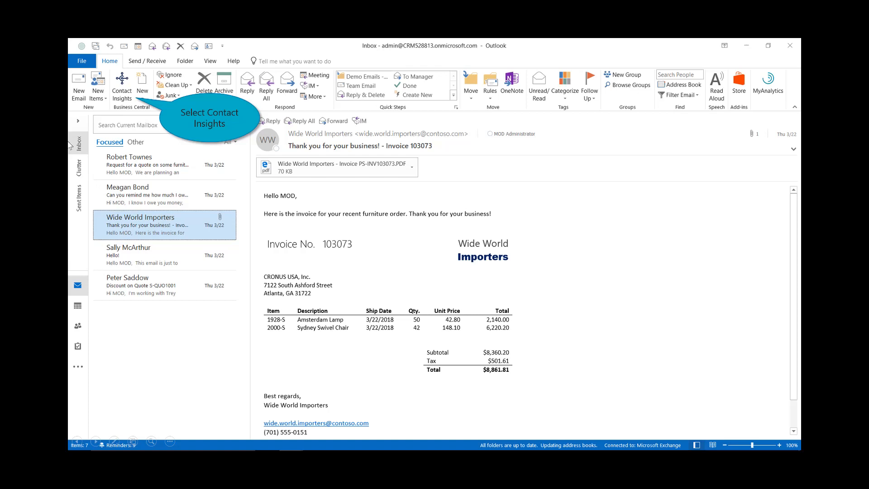
Create a purchase invoice for Wide World Importers from the e-mail, accepting the suggested lines: 50 AMSTERDAM Lamp and 42 SYDNEY Swivel Chair.
left_click(122, 90)
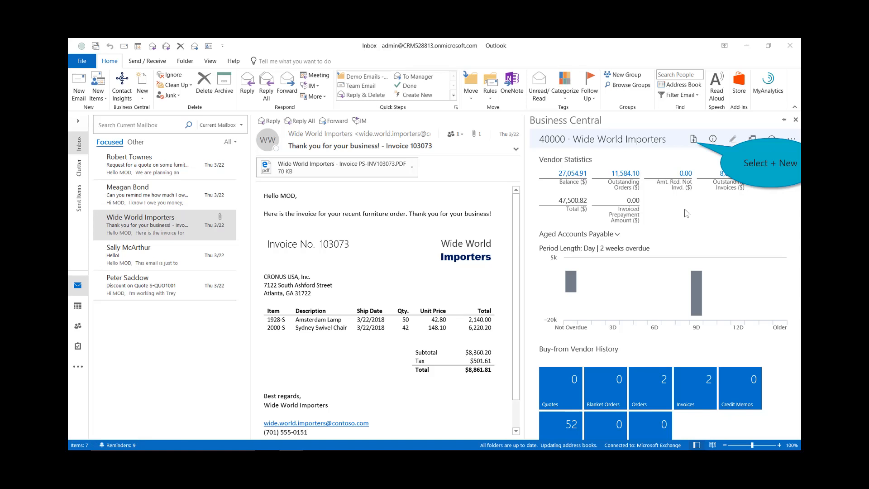
left_click(693, 141)
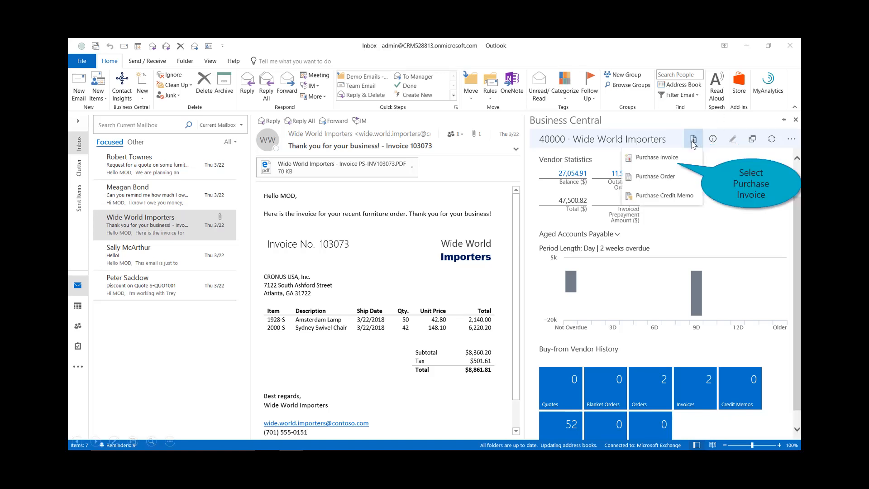
left_click(672, 163)
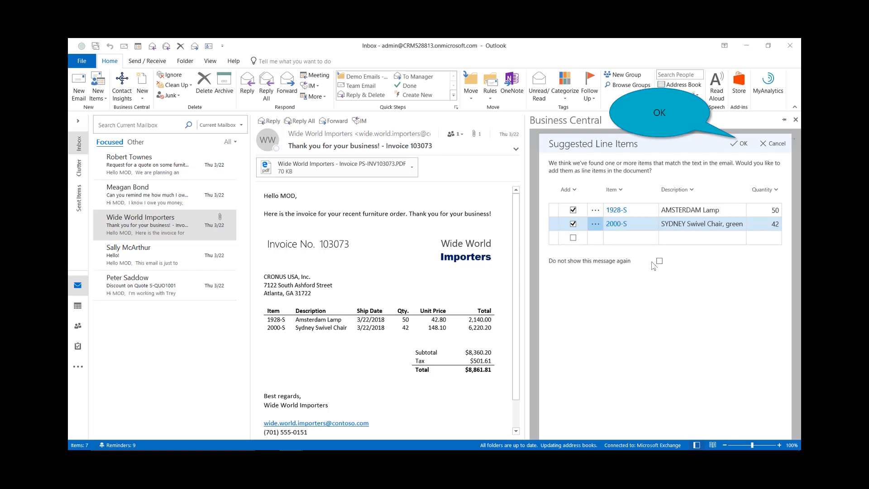
left_click(742, 144)
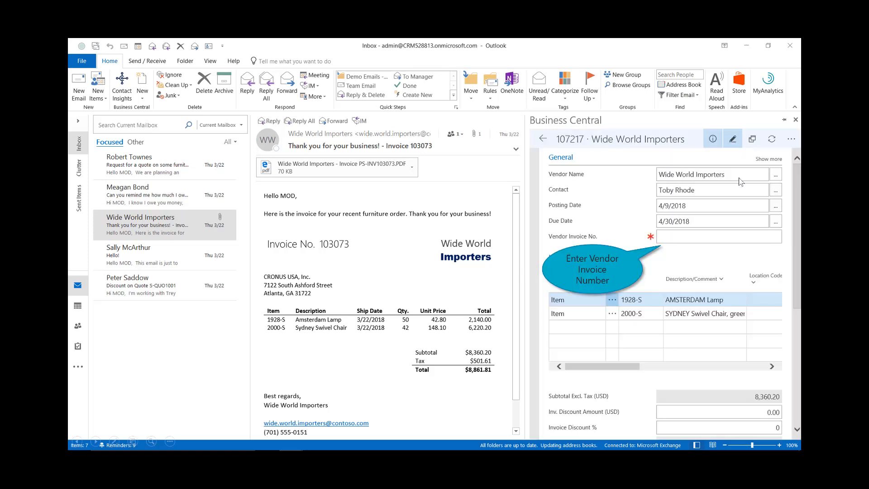
Enter 102446 as the vendor invoice number and post the Wide World Importers purchase invoice.
left_click(666, 243)
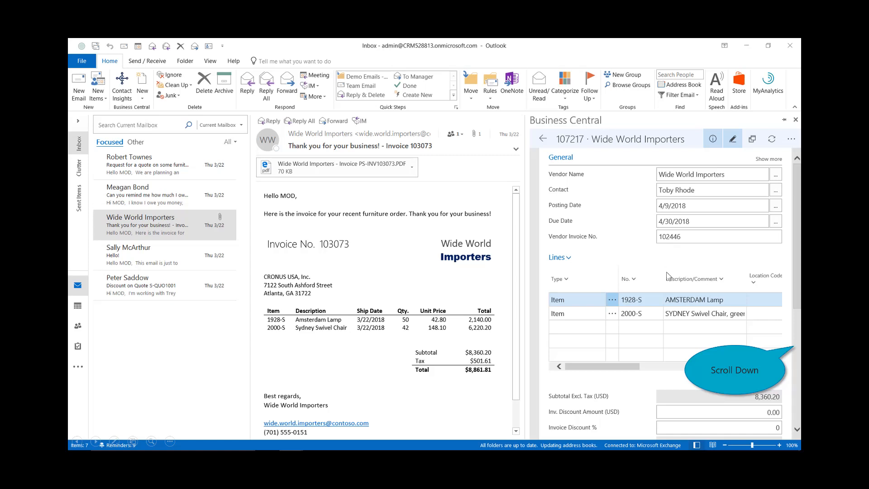
left_click(799, 357)
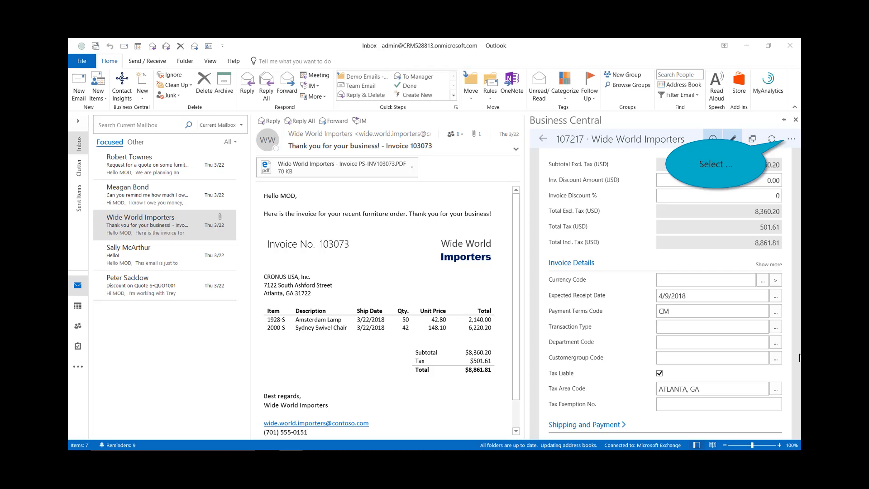
left_click(791, 140)
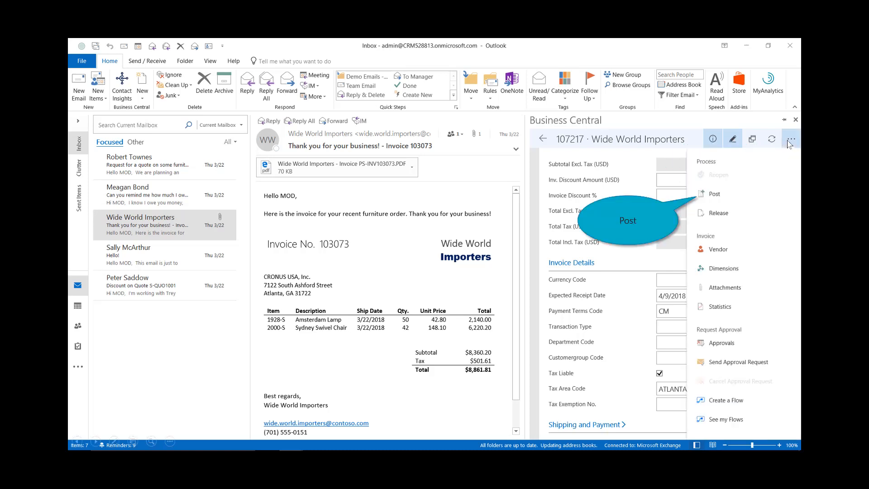
left_click(714, 196)
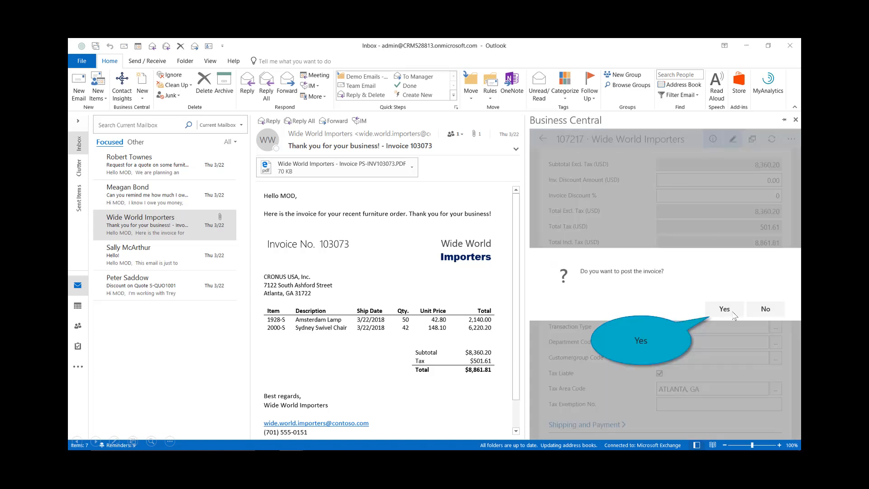
left_click(734, 312)
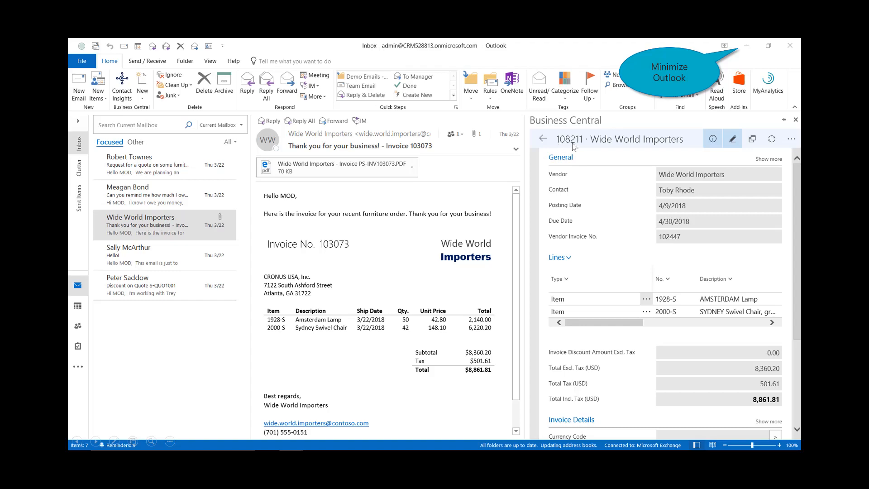
Switch to Business Central in the browser, search the posted purchase invoices for 108211 and open that invoice.
left_click(747, 47)
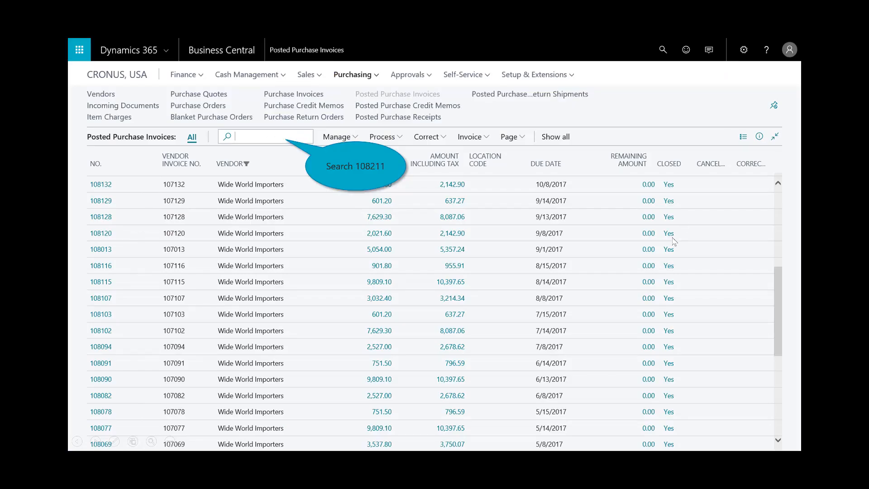
type("108211")
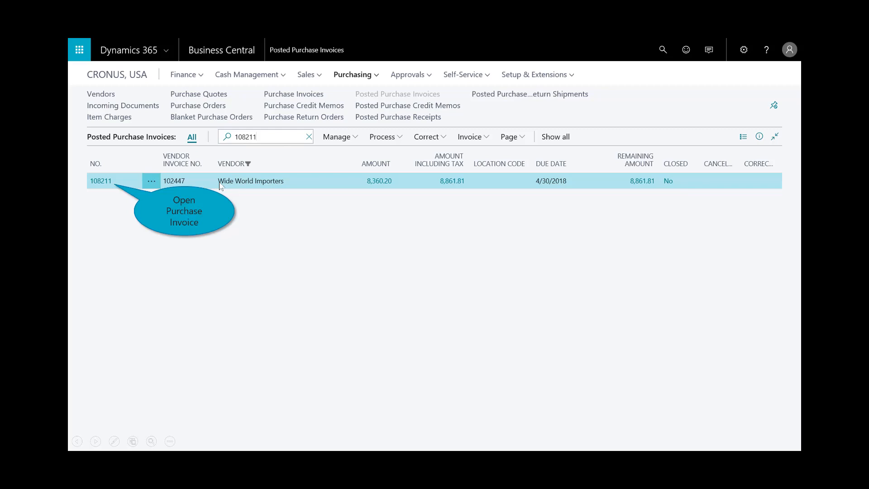
left_click(108, 181)
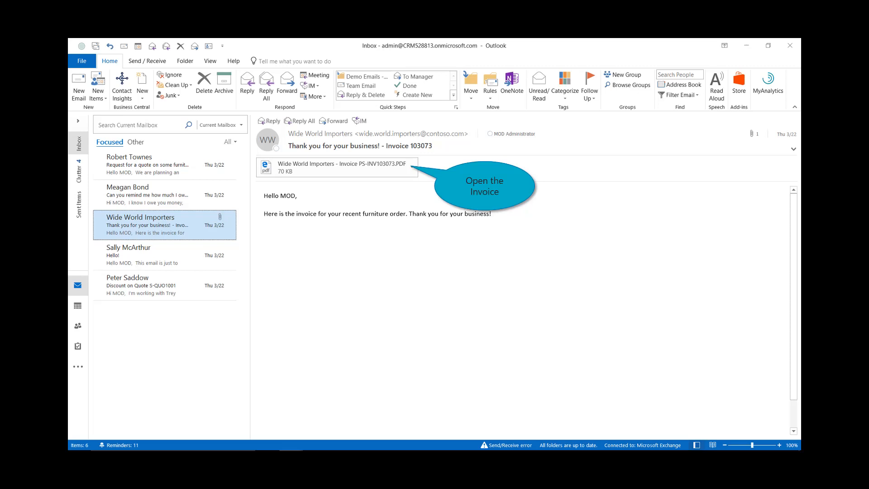
Review the PDF invoice attached to the Wide World Importers e-mail in Outlook and send it to Business Central's incoming documents.
double_click(378, 170)
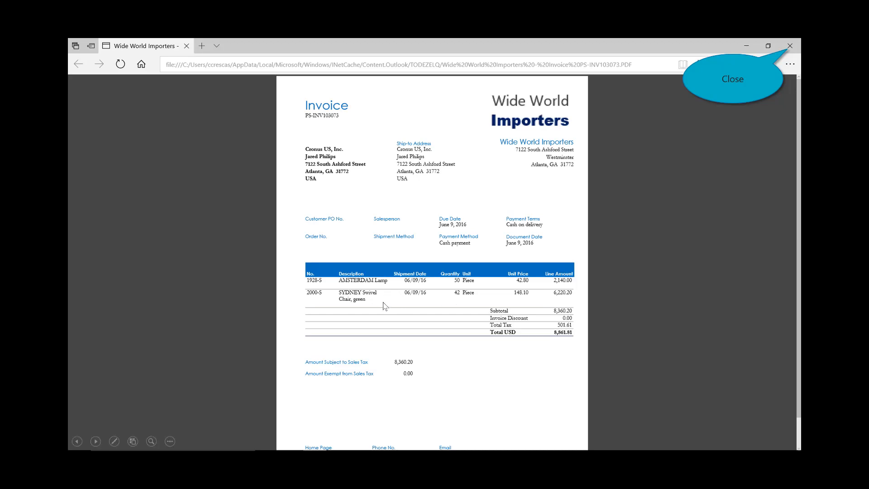
left_click(790, 46)
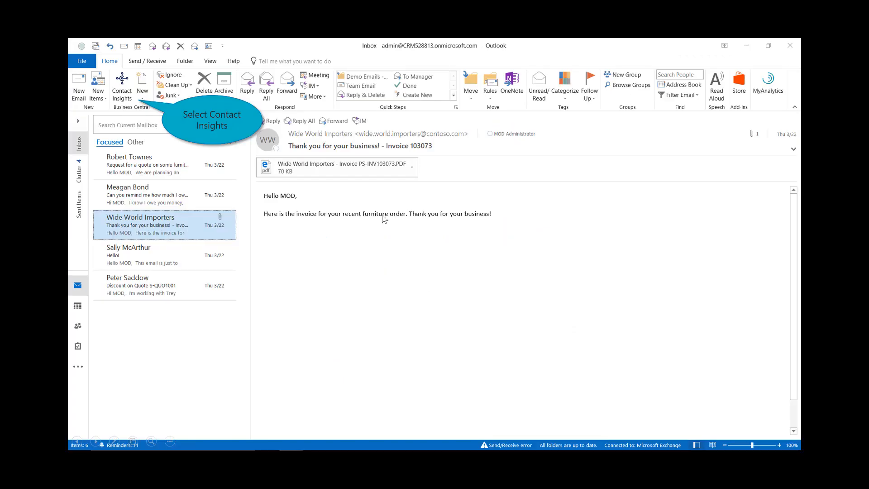
left_click(122, 83)
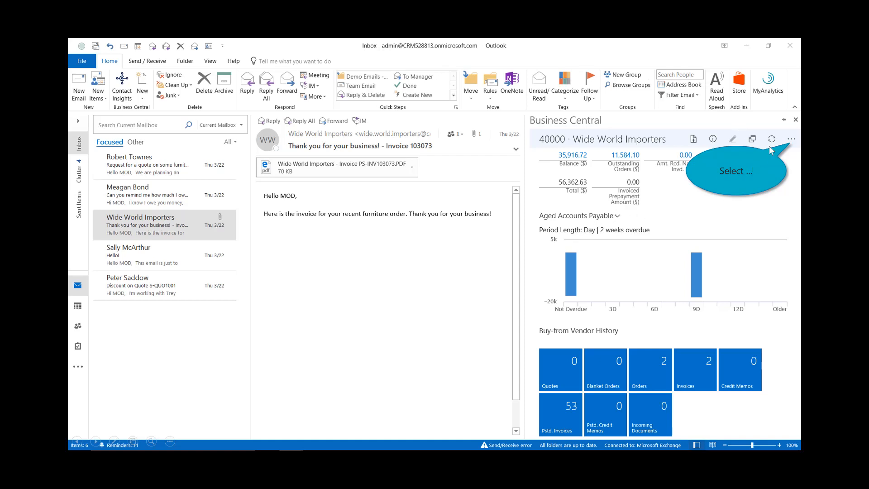
left_click(791, 139)
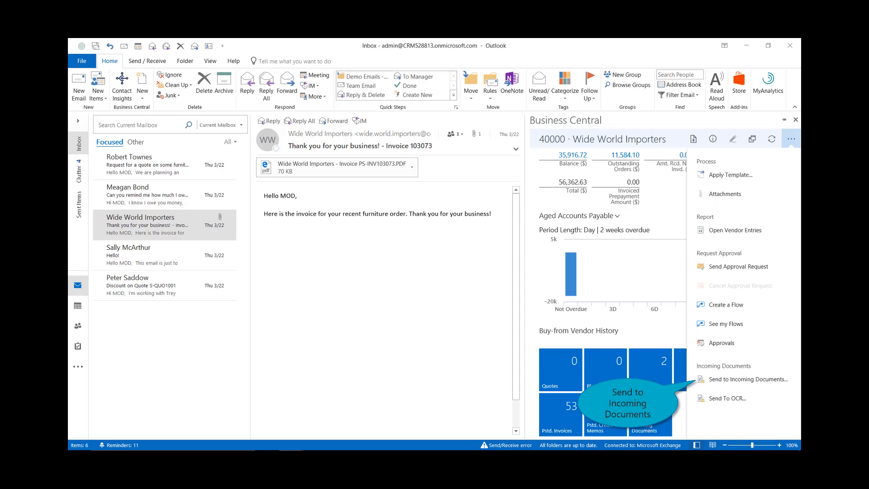
left_click(701, 381)
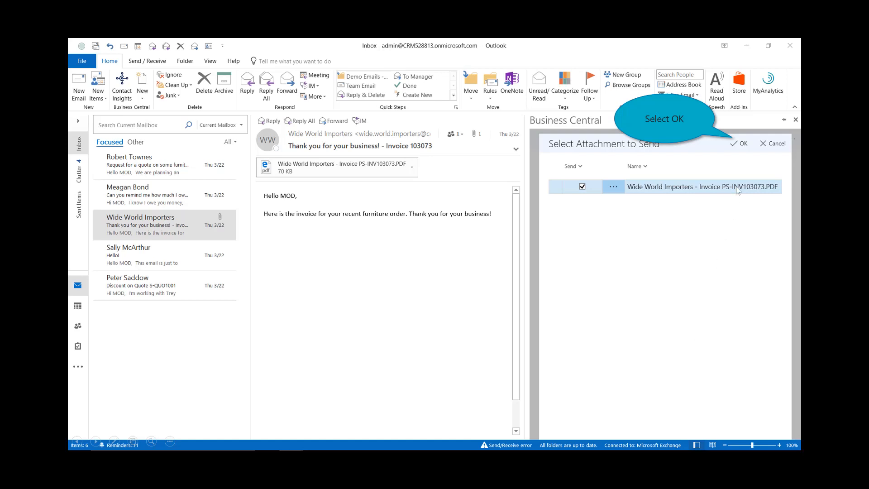
left_click(739, 145)
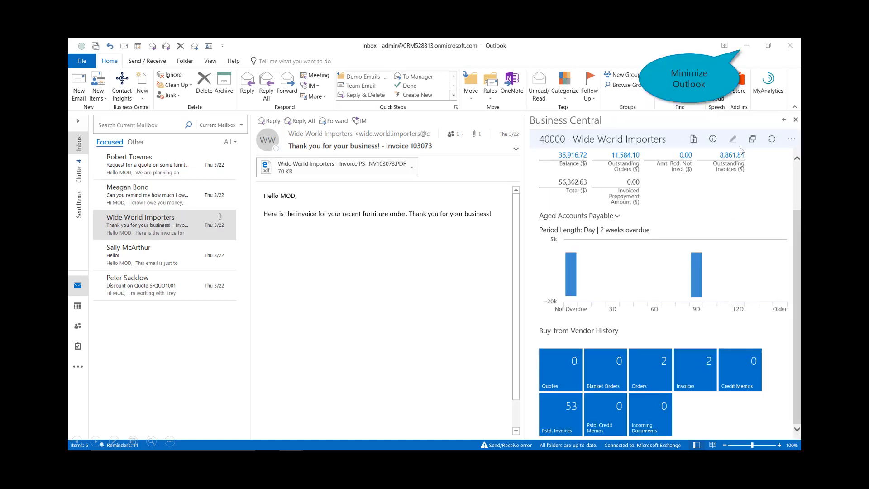
Switch to Business Central in the browser, open the Wide World Importers incoming document and review its main PDF attachment.
left_click(747, 45)
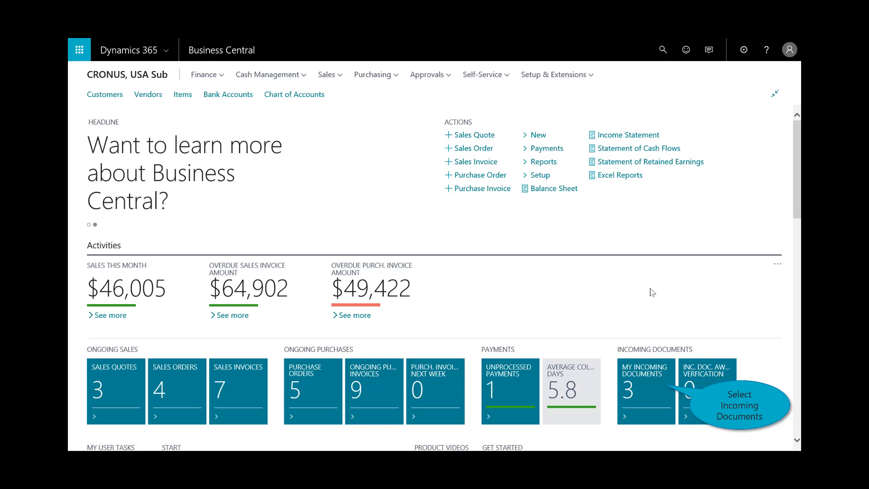
left_click(636, 379)
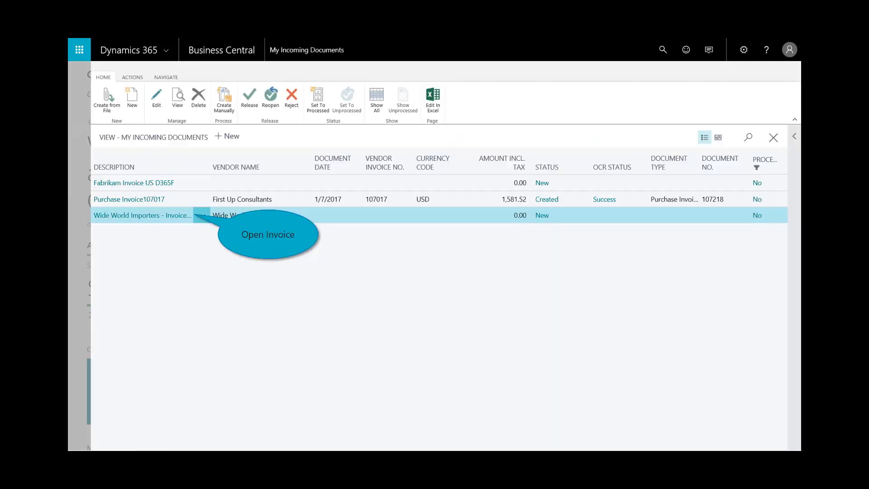
left_click(133, 216)
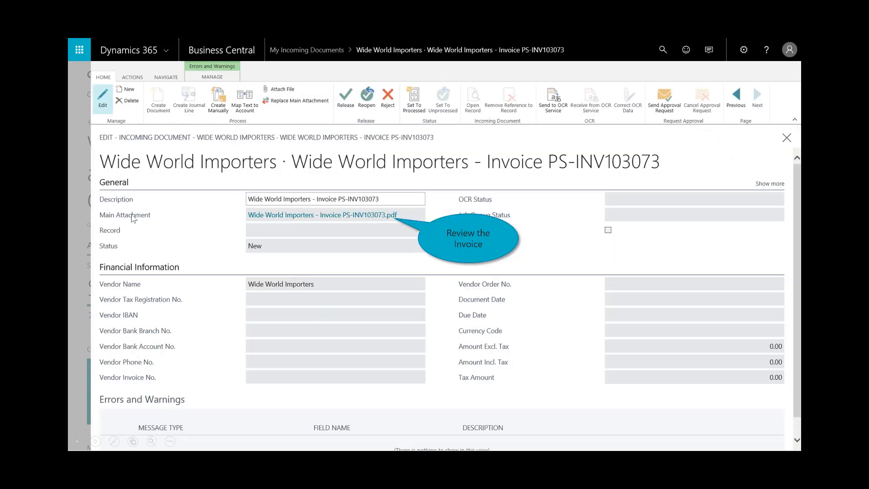
left_click(343, 216)
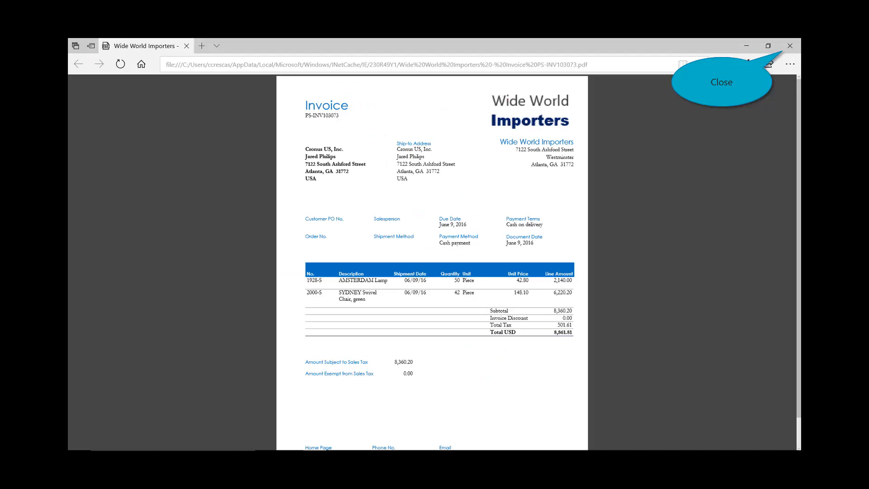
left_click(788, 47)
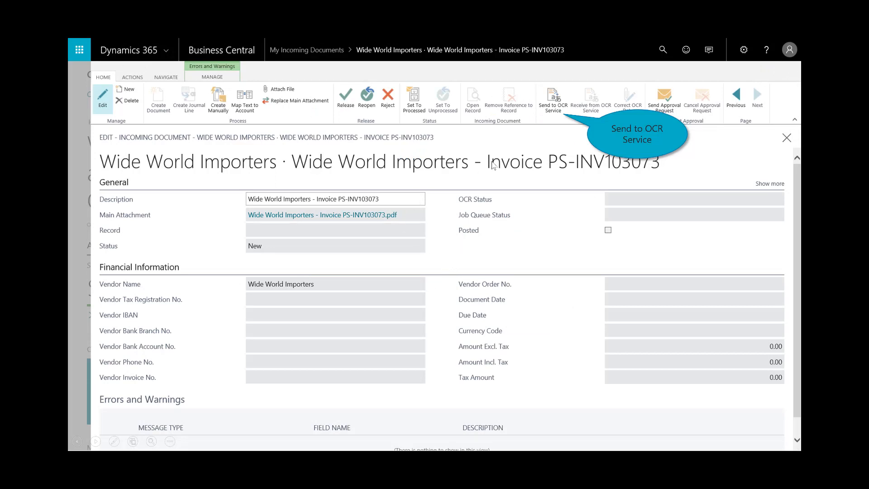
Send the Wide World Importers incoming document to the OCR service and receive the recognized data back.
left_click(554, 107)
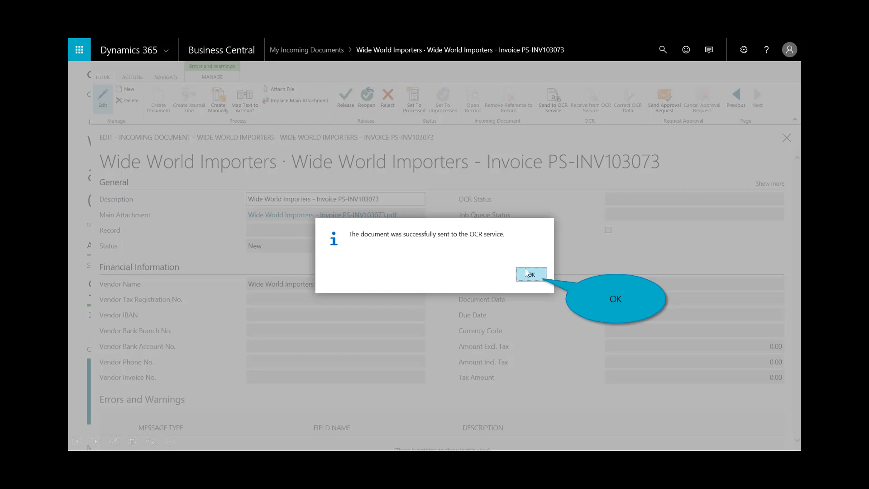
left_click(530, 274)
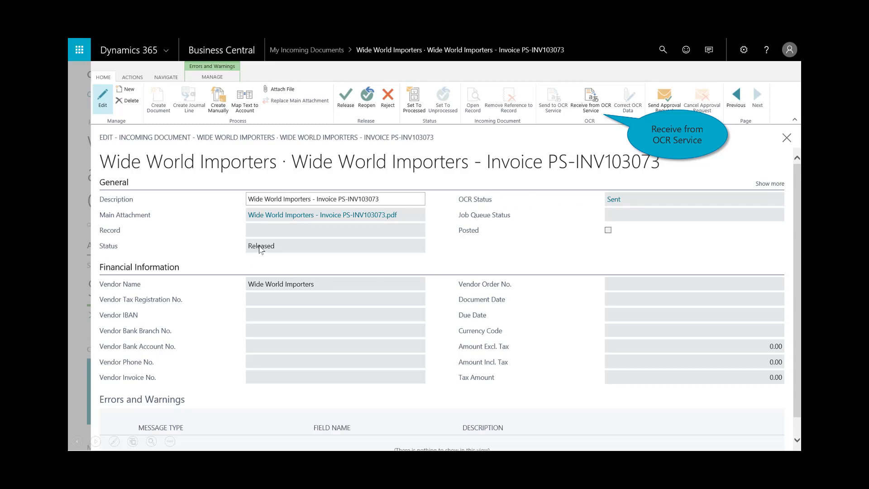
left_click(591, 105)
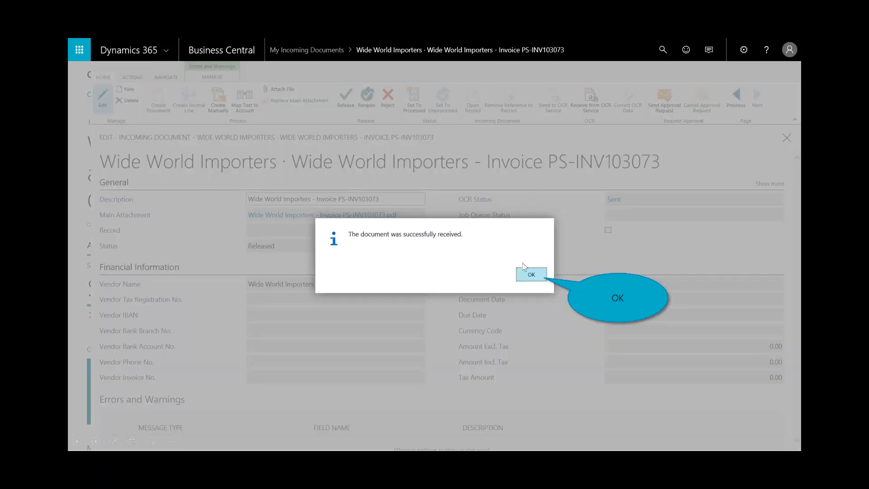
left_click(532, 275)
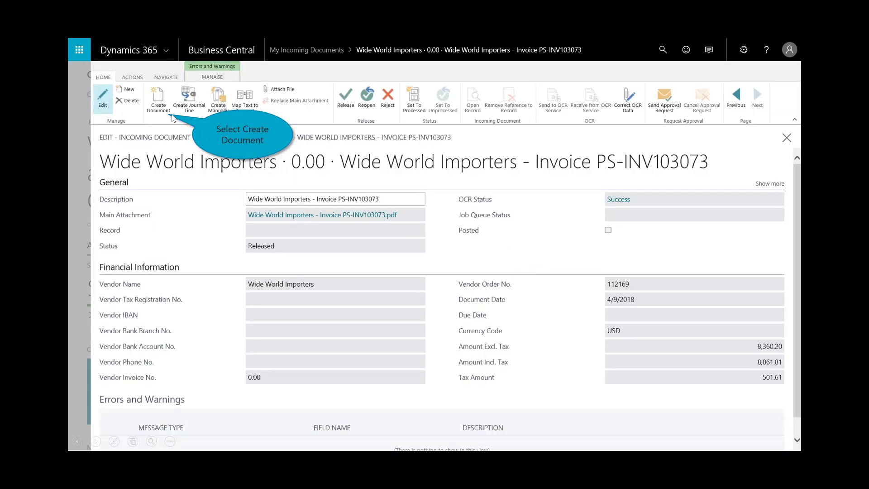
Create a purchase invoice from the Wide World Importers incoming document and post it.
left_click(158, 102)
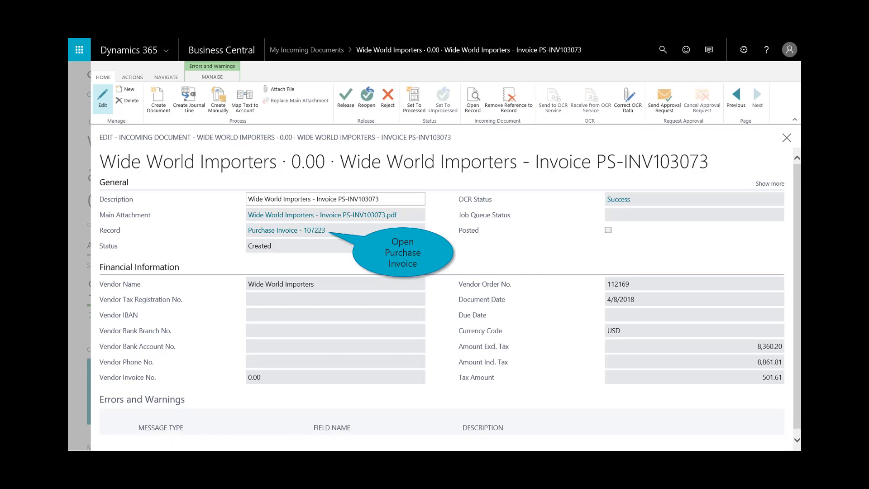
left_click(303, 232)
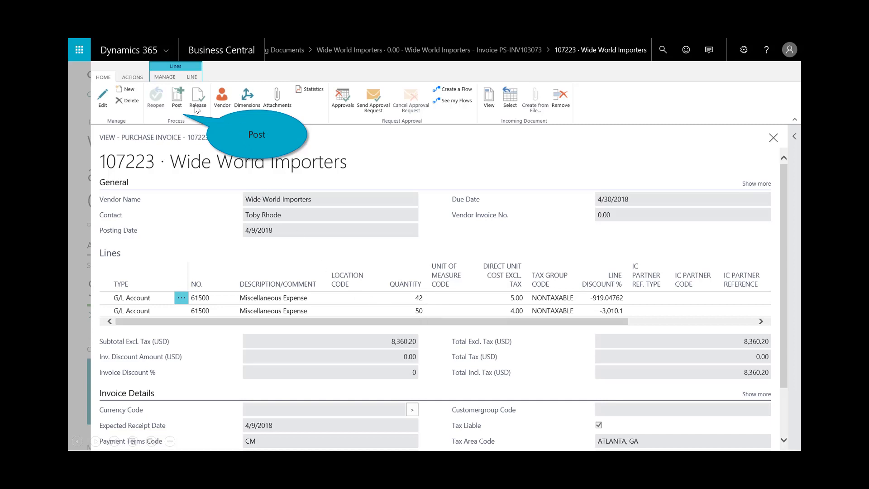
left_click(178, 98)
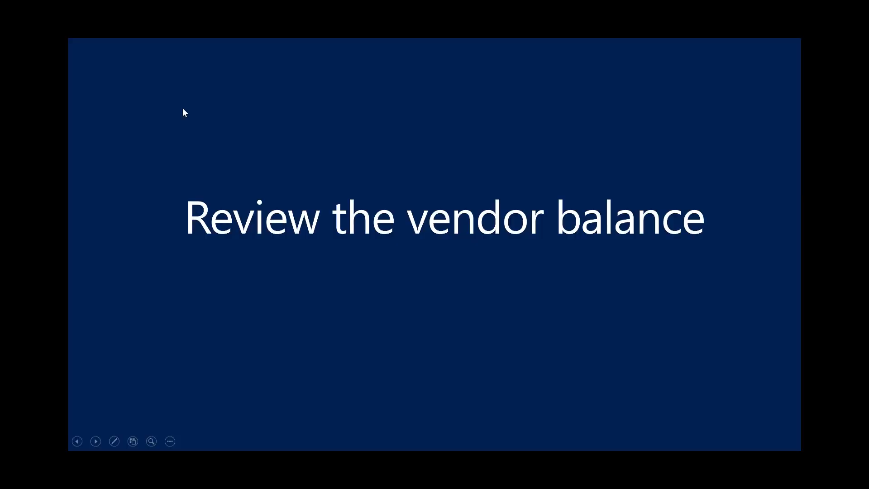
Review the ledger entries behind the Balance ($) on the Wide World Importers vendor card.
left_click(435, 326)
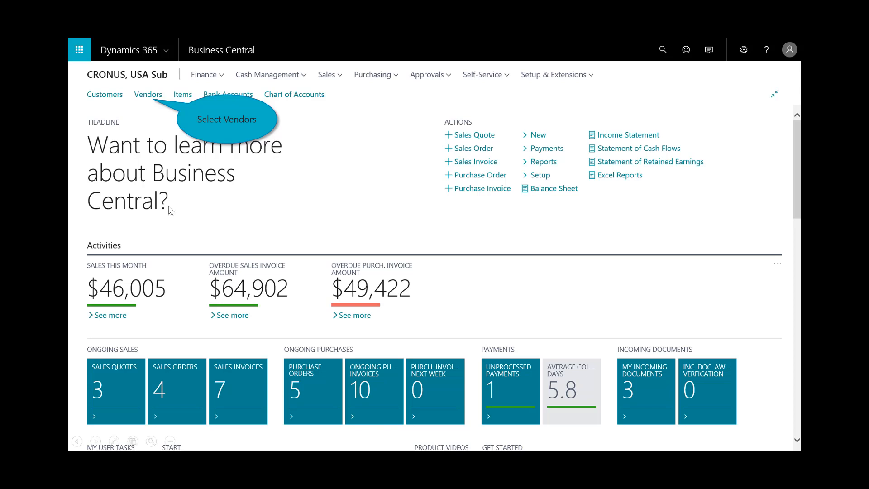
left_click(147, 96)
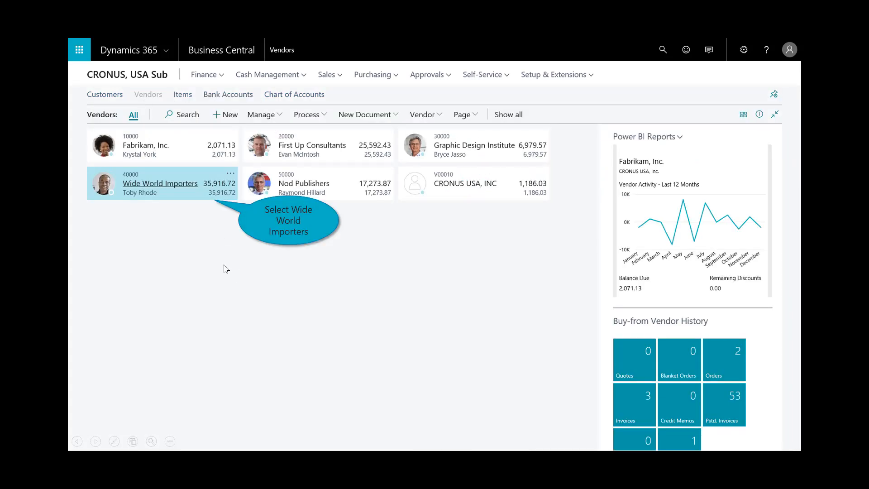
left_click(176, 184)
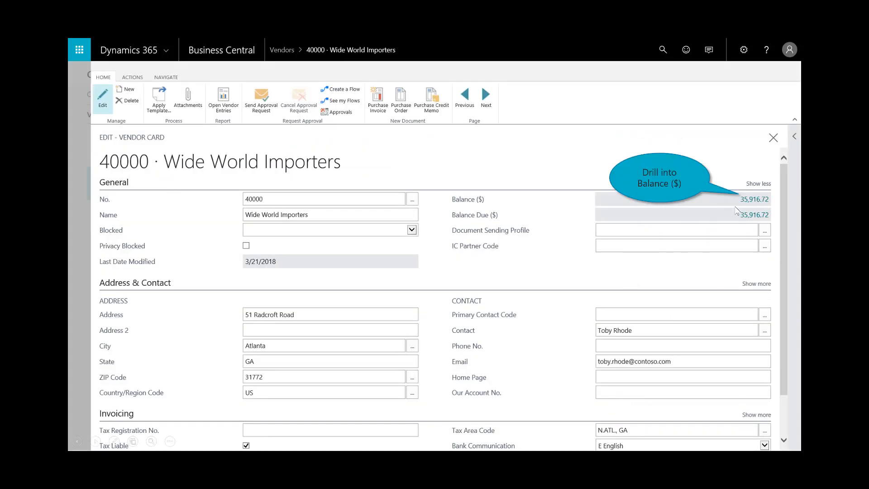
left_click(753, 199)
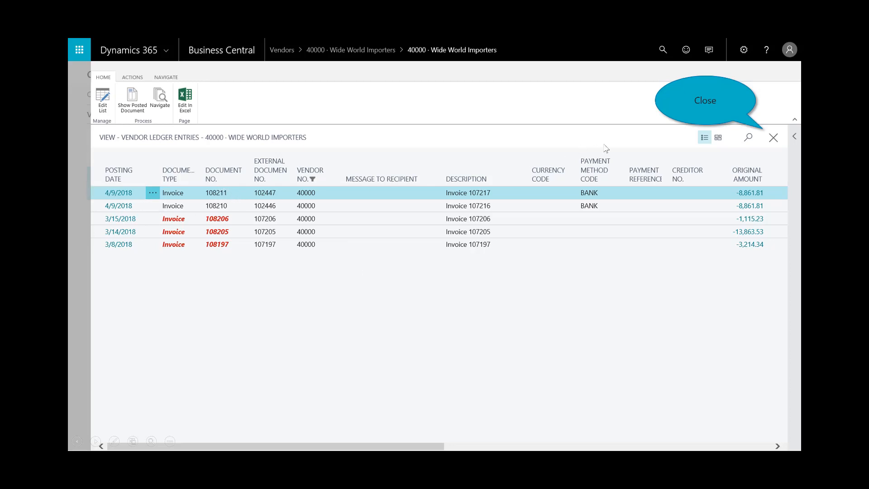
left_click(772, 139)
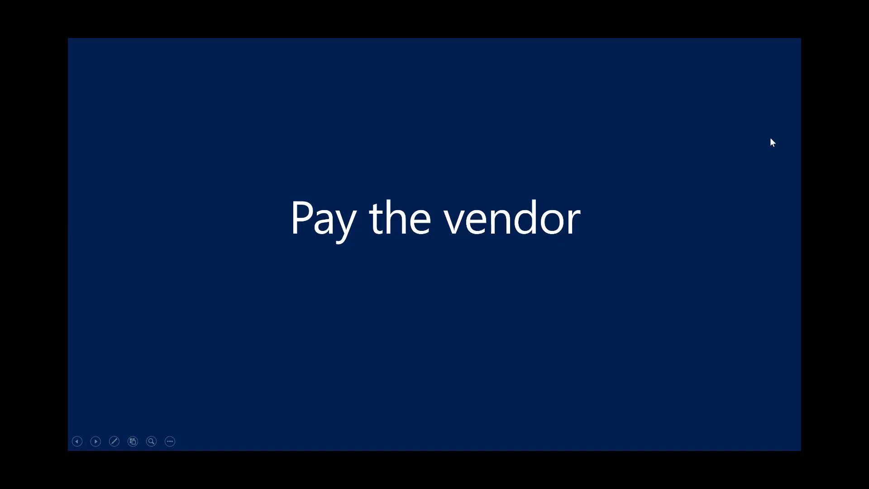
Fill the PMT REG payment journal with suggested vendor payments.
left_click(772, 142)
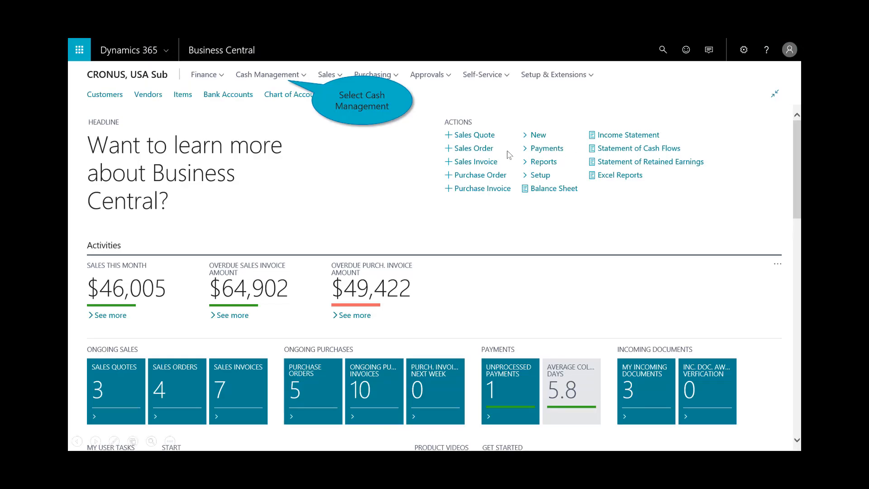
left_click(295, 73)
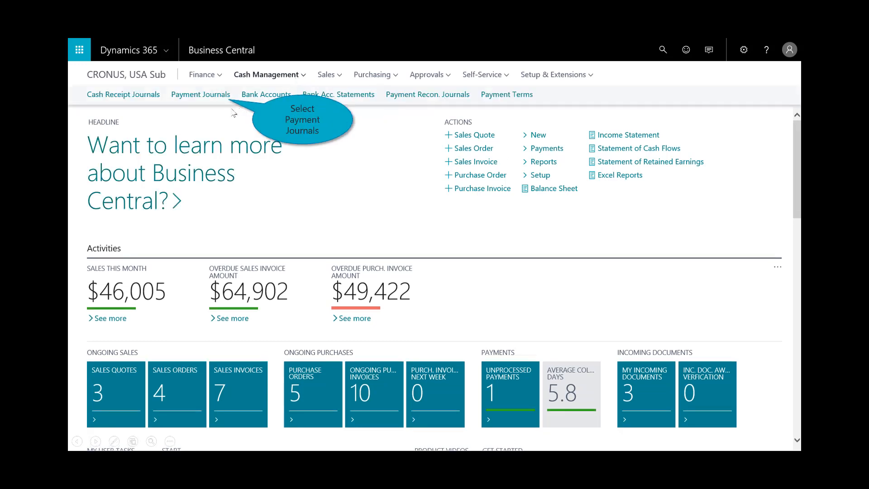
left_click(209, 103)
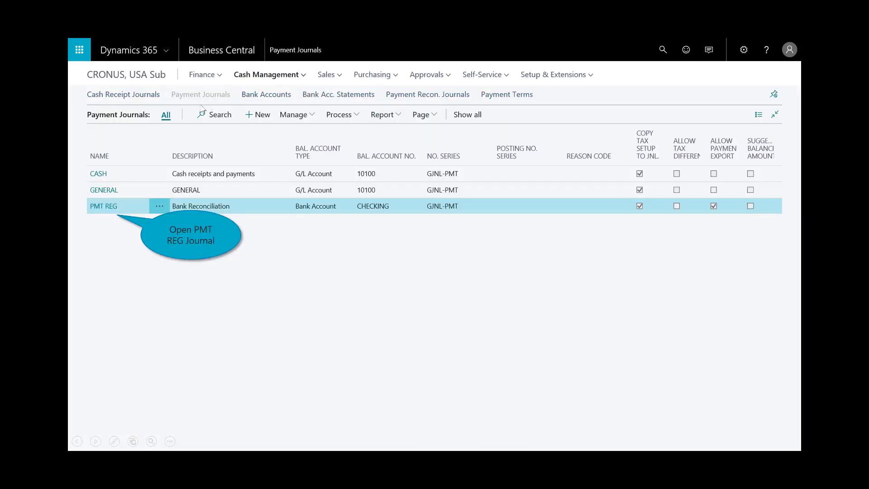
left_click(103, 206)
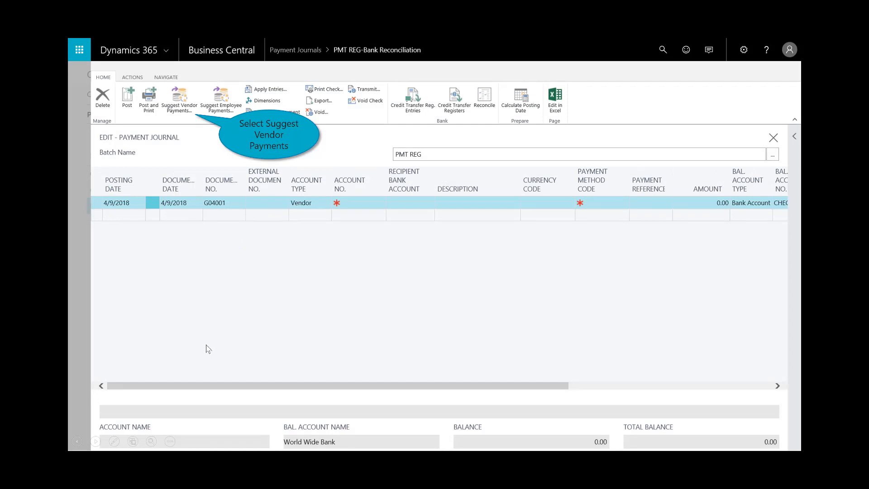
left_click(186, 103)
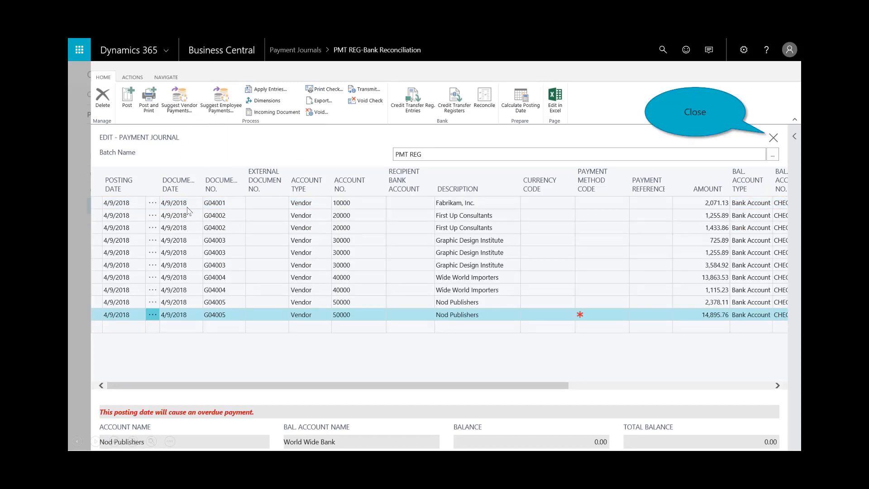